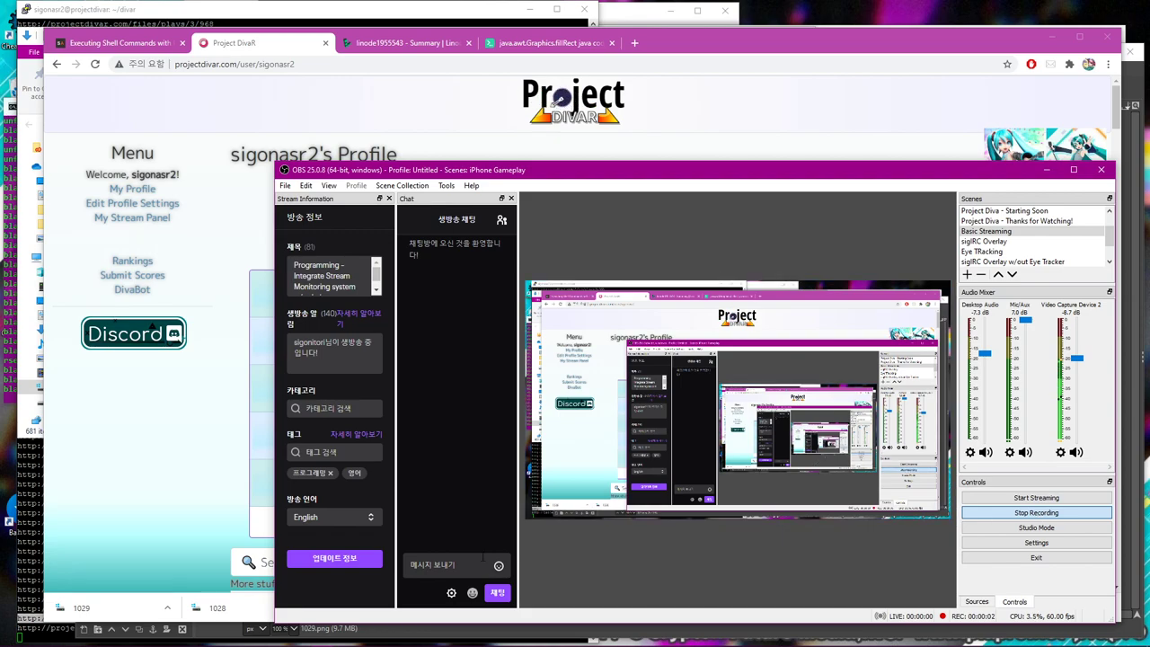
Bring the Project DIVAR profile page in Chrome in front of OBS.
left_click(171, 481)
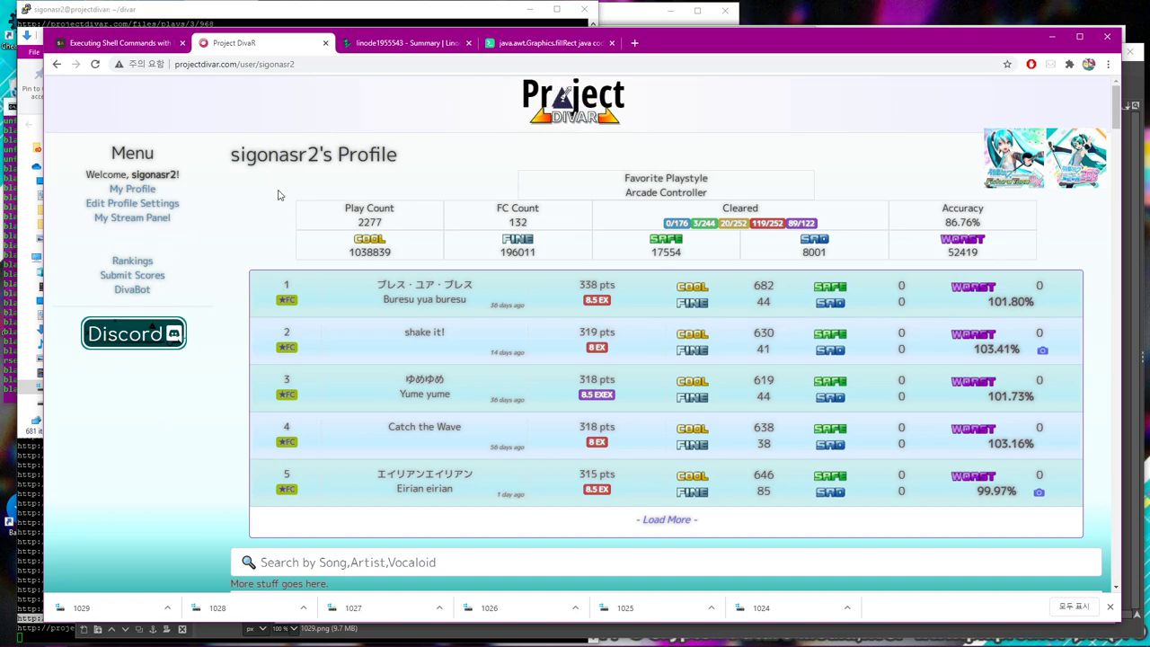
Save the profile settings with the Twitch username field filled in.
left_click(152, 207)
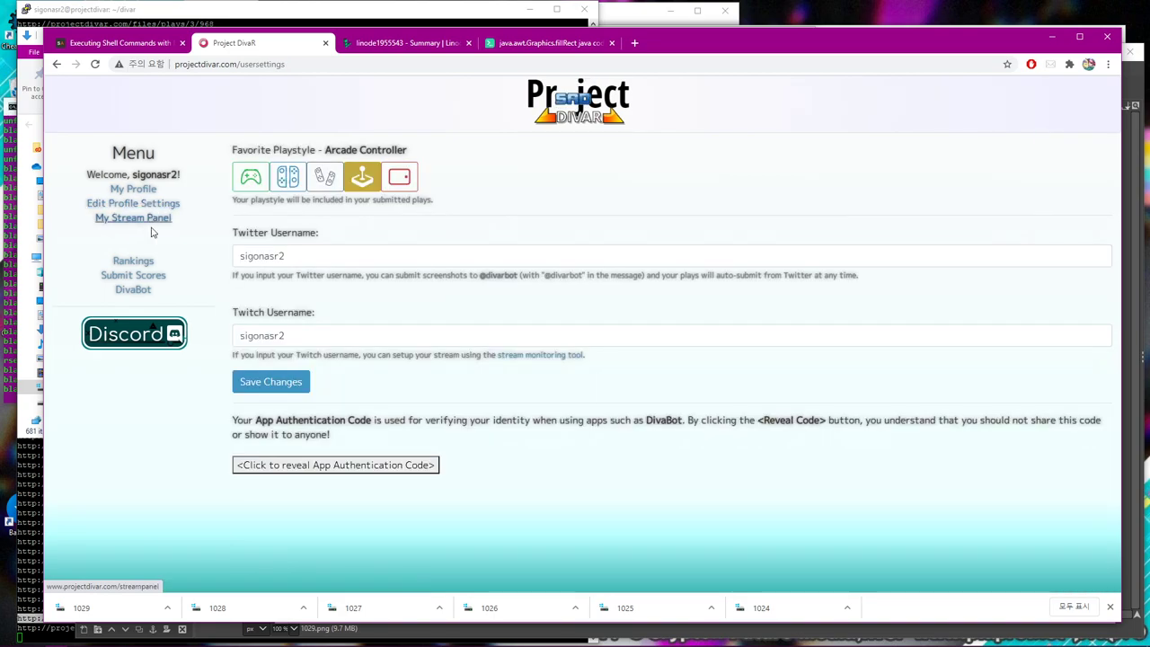
left_click_drag(342, 332, 205, 388)
left_click(329, 336)
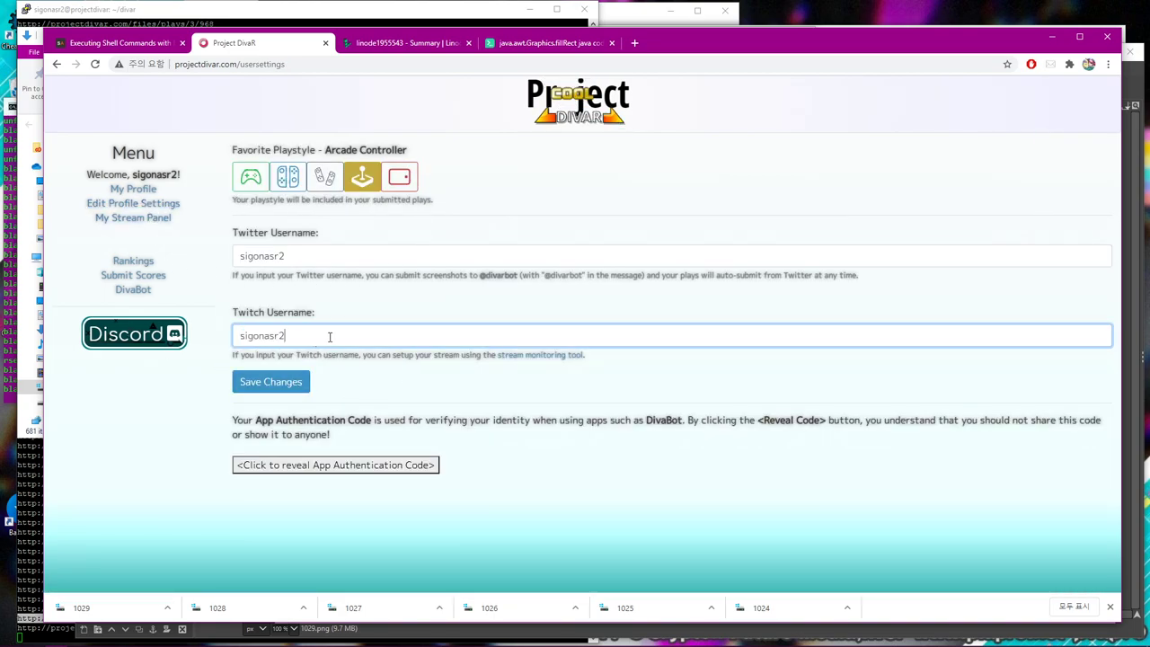
double_click(256, 330)
left_click(292, 381)
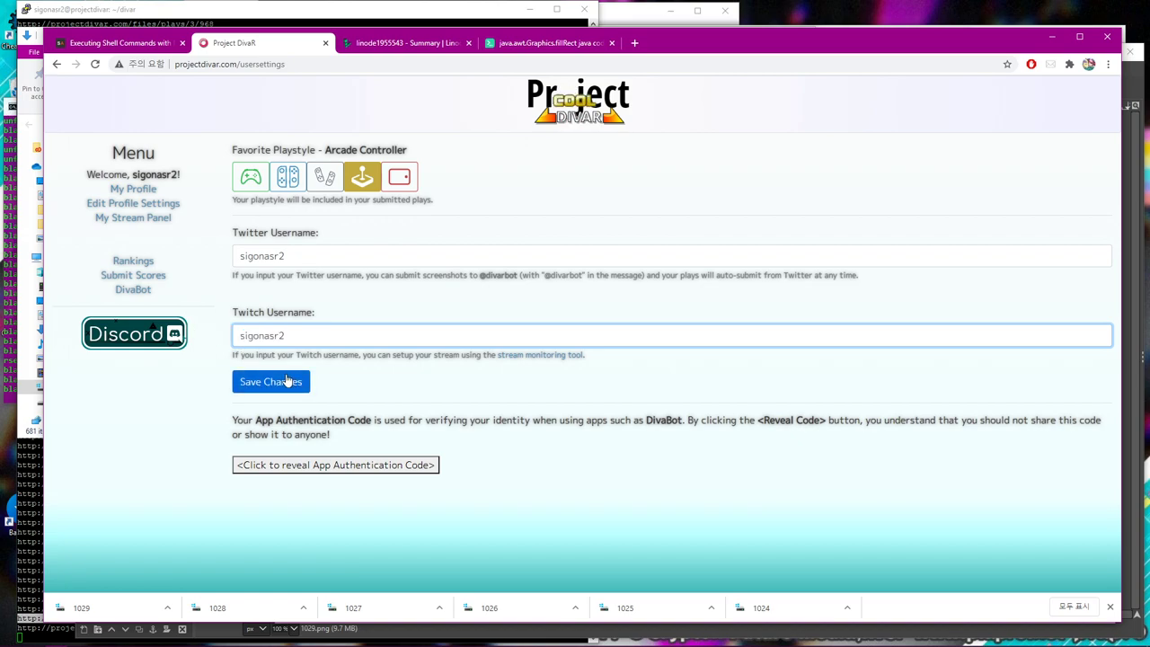
left_click(294, 327)
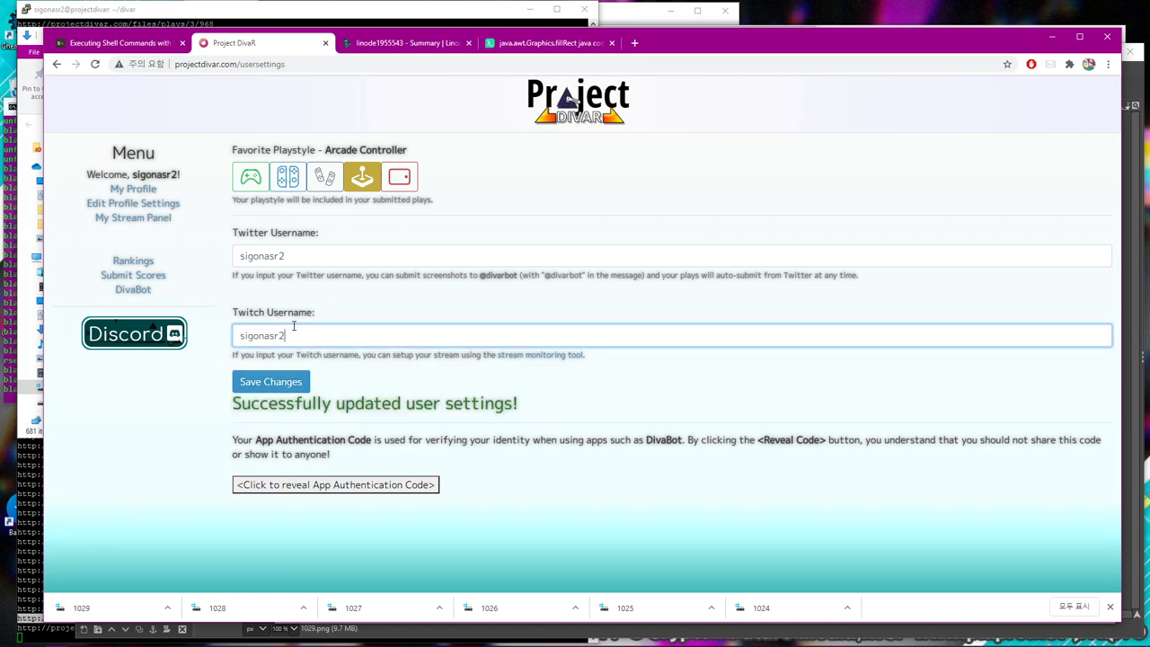
Go to My Stream Panel and check the monitor shows Offline.
left_click(133, 218)
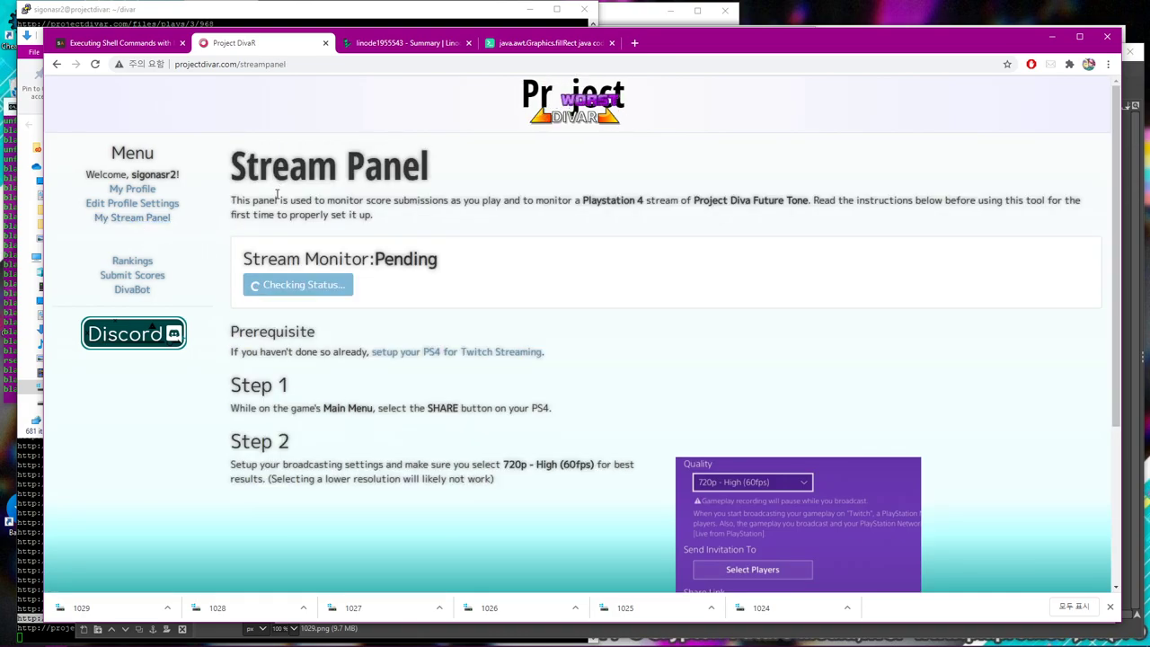
scroll(606, 278, "down", 3)
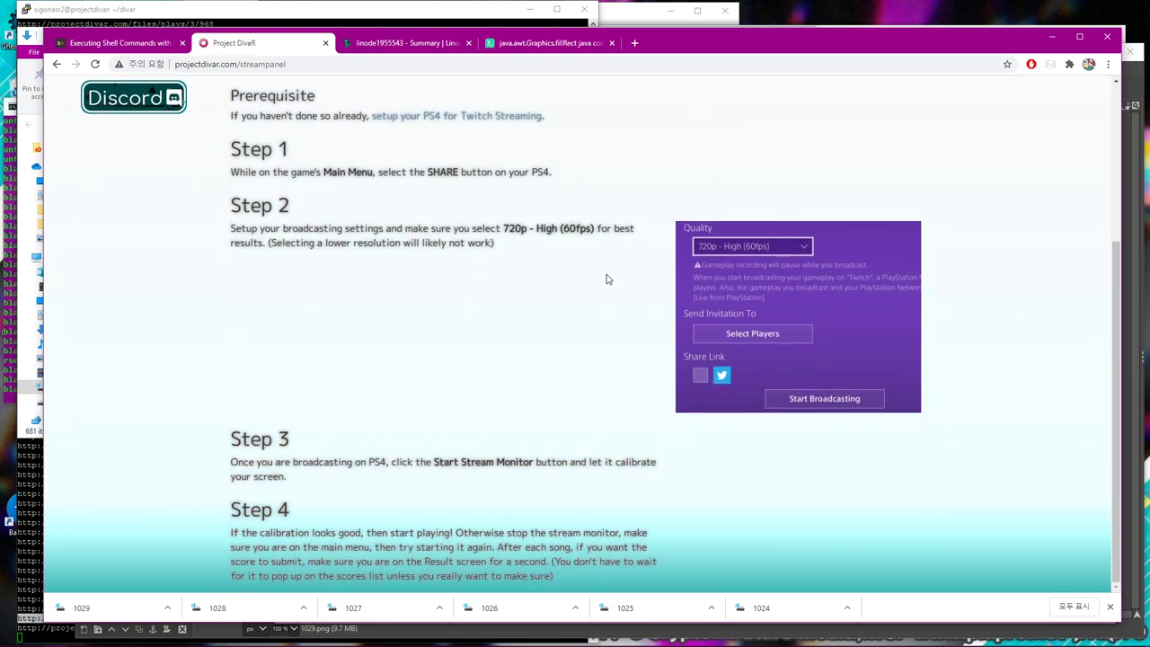
scroll(554, 343, "up", 3)
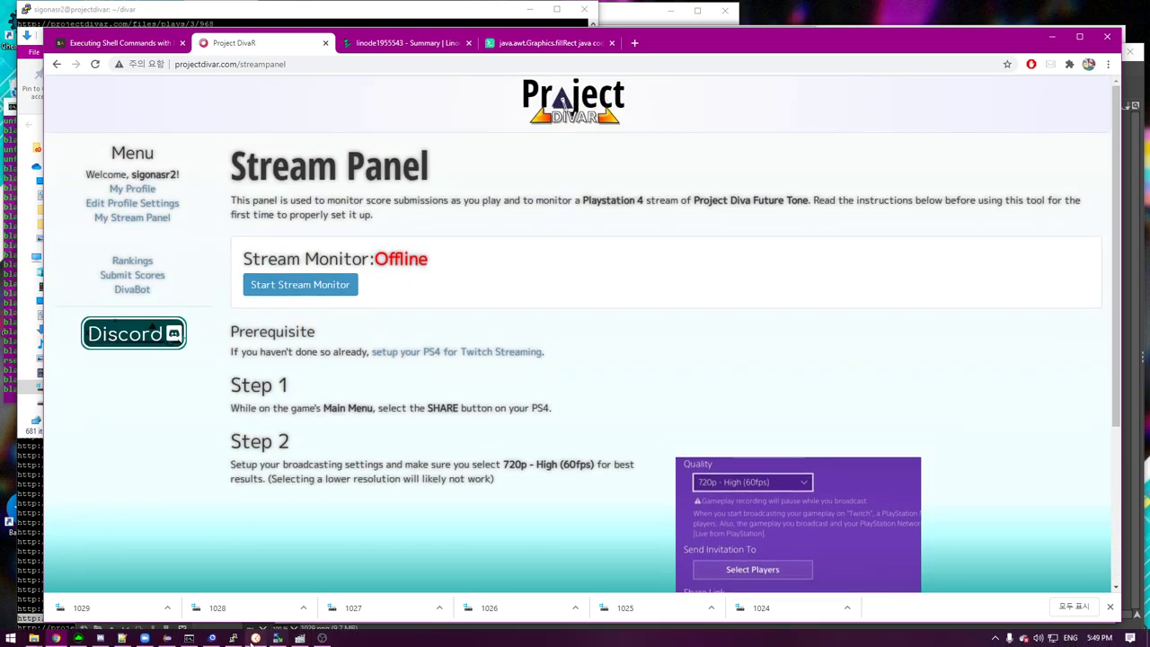
In OBS, select the Video Capture Device 2 source from the scene's Sources list.
left_click(324, 637)
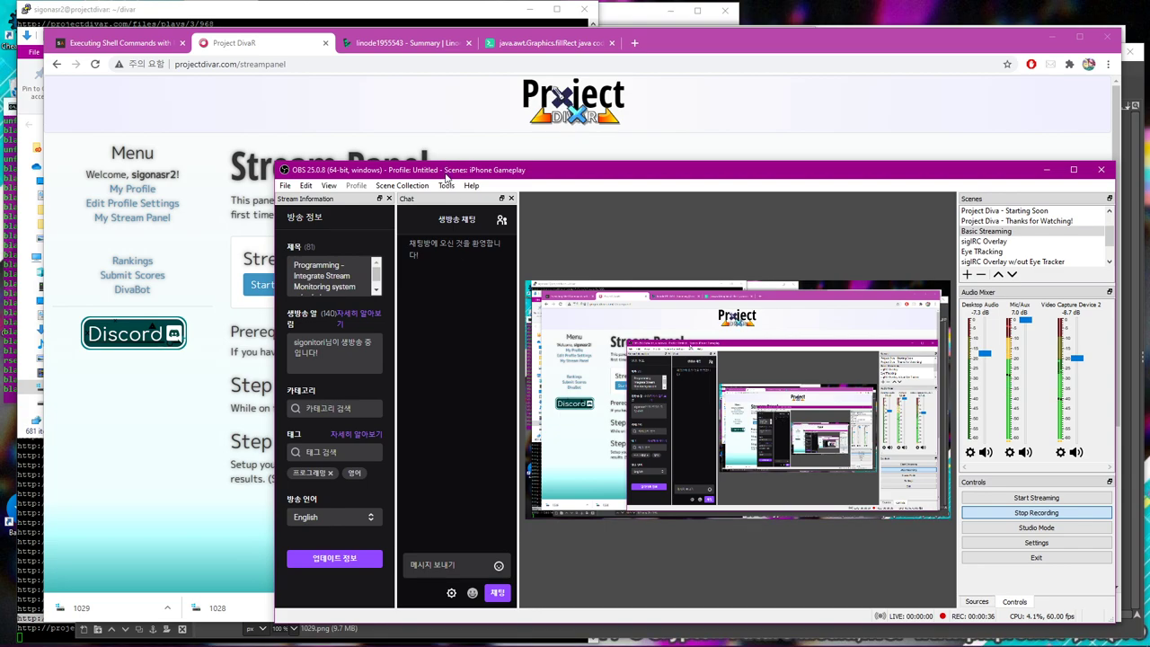
left_click_drag(447, 177, 453, 169)
left_click(983, 594)
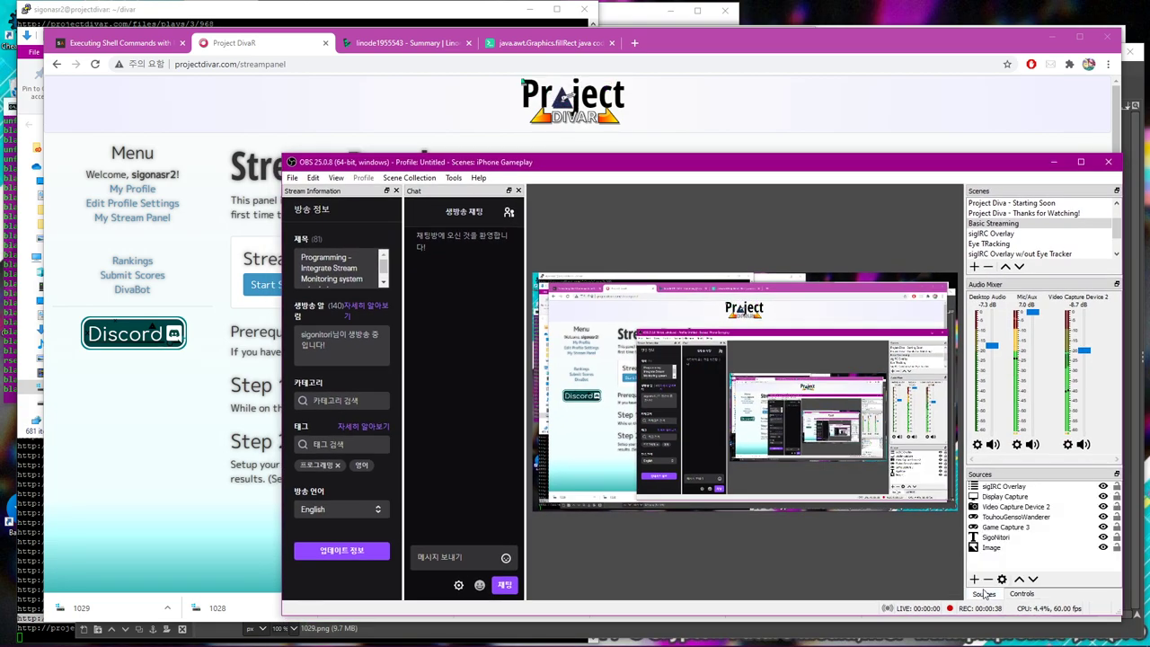
left_click(1088, 507)
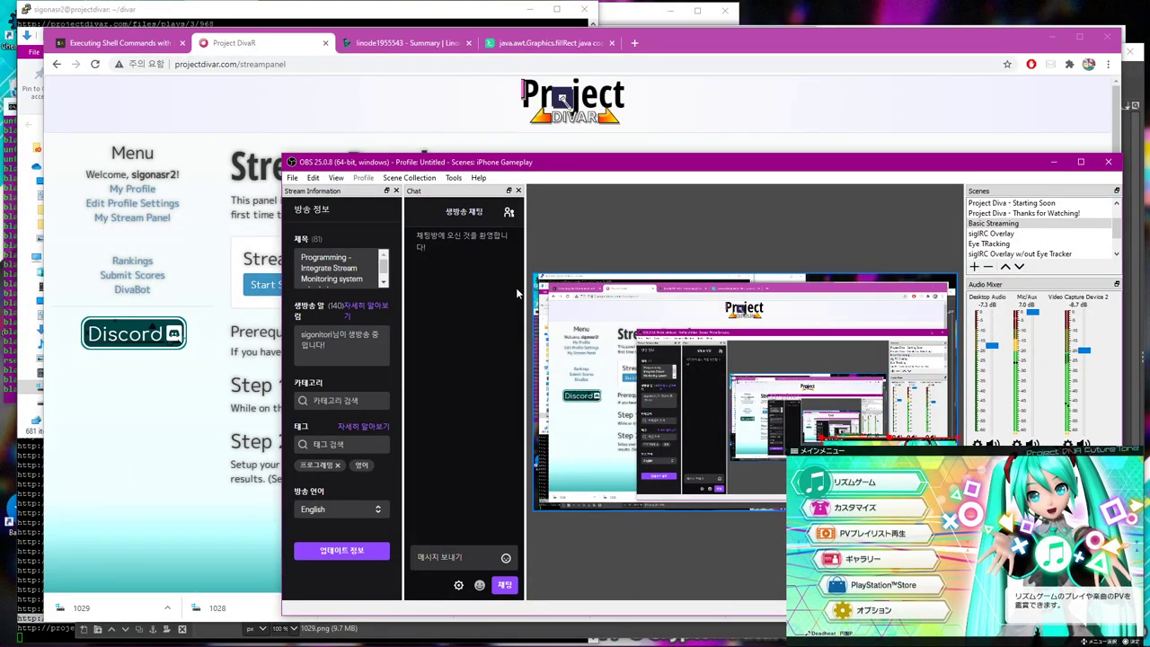
Start the Stream Monitor on the Stream Panel page so it goes Online.
left_click(180, 493)
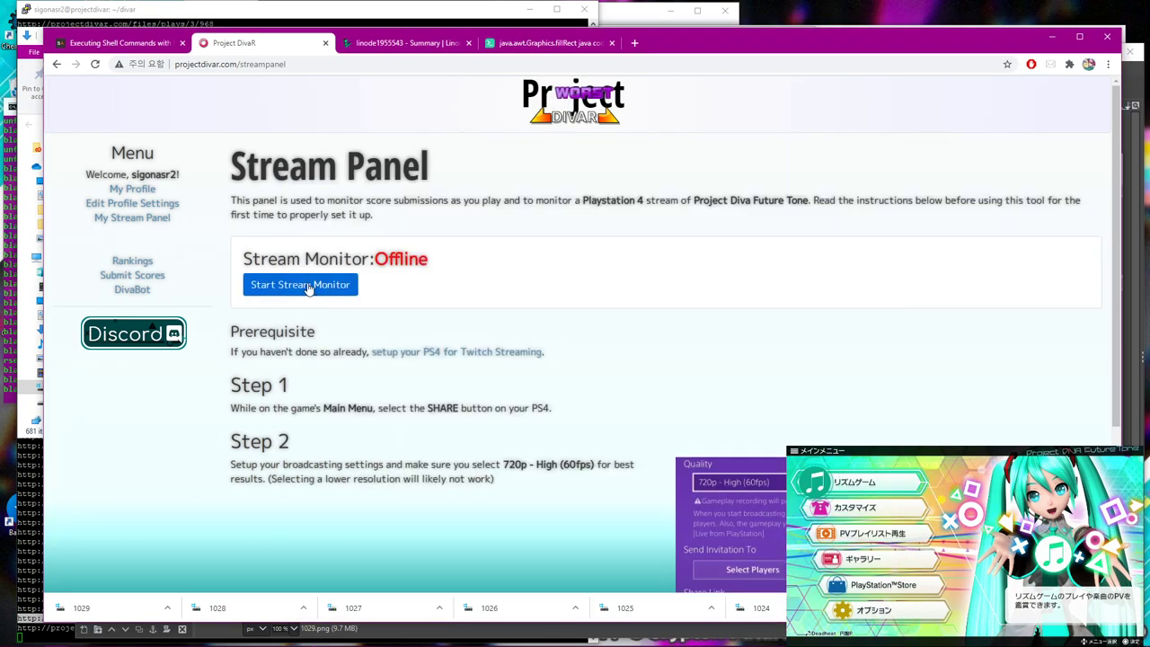
left_click(308, 285)
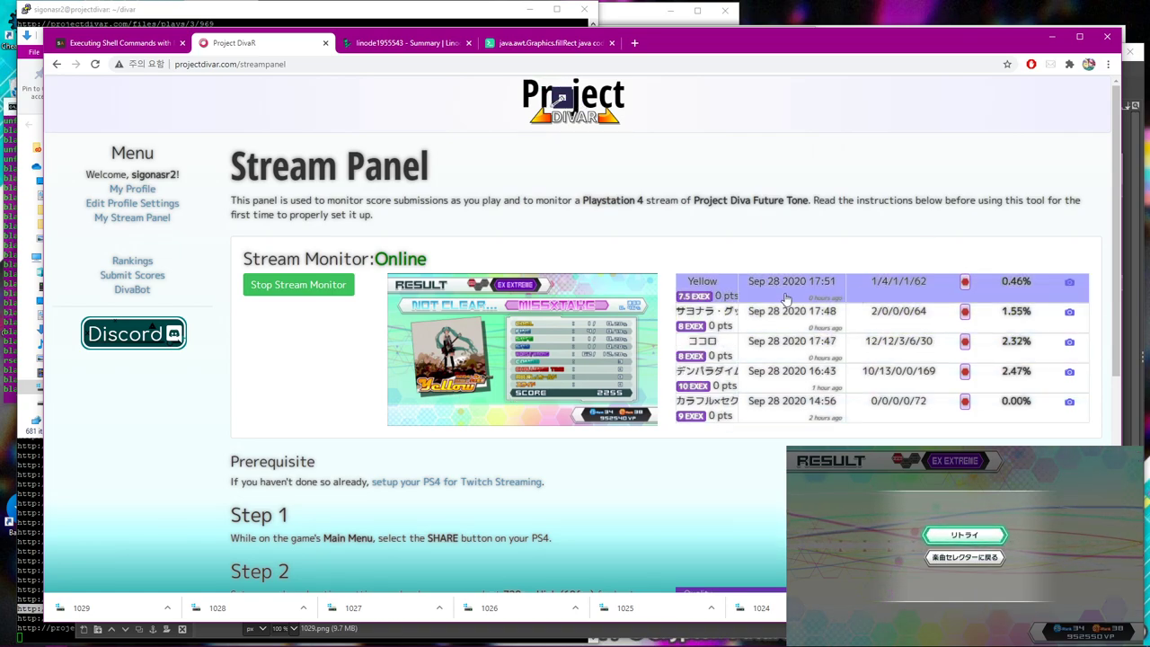
left_click(913, 295)
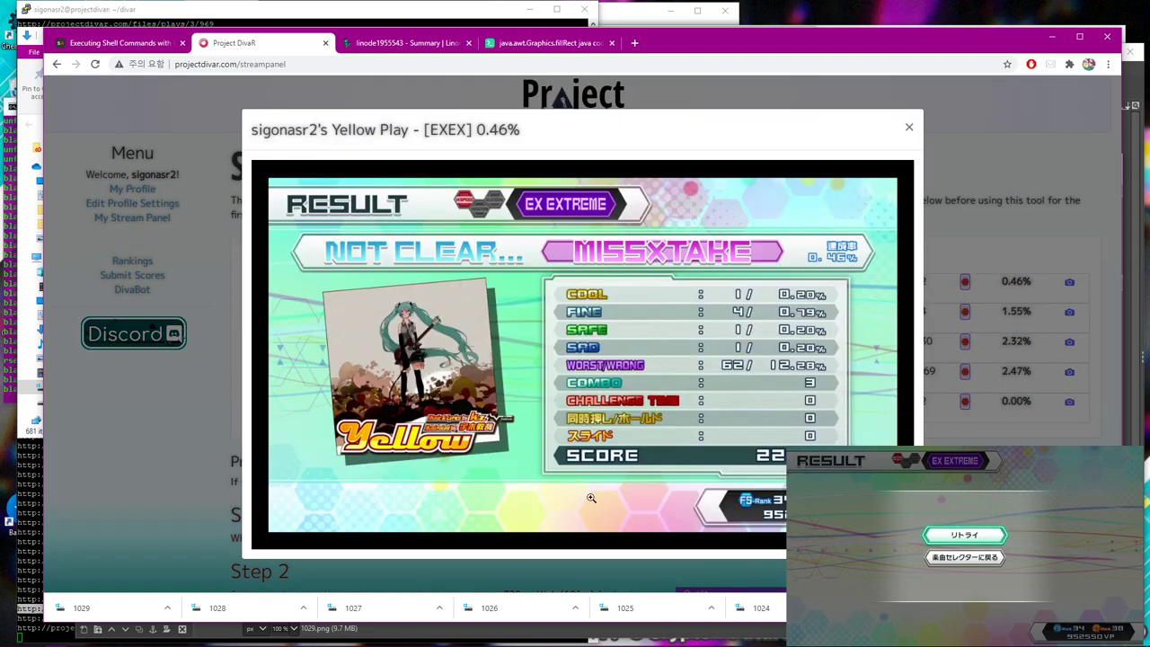
left_click(153, 329)
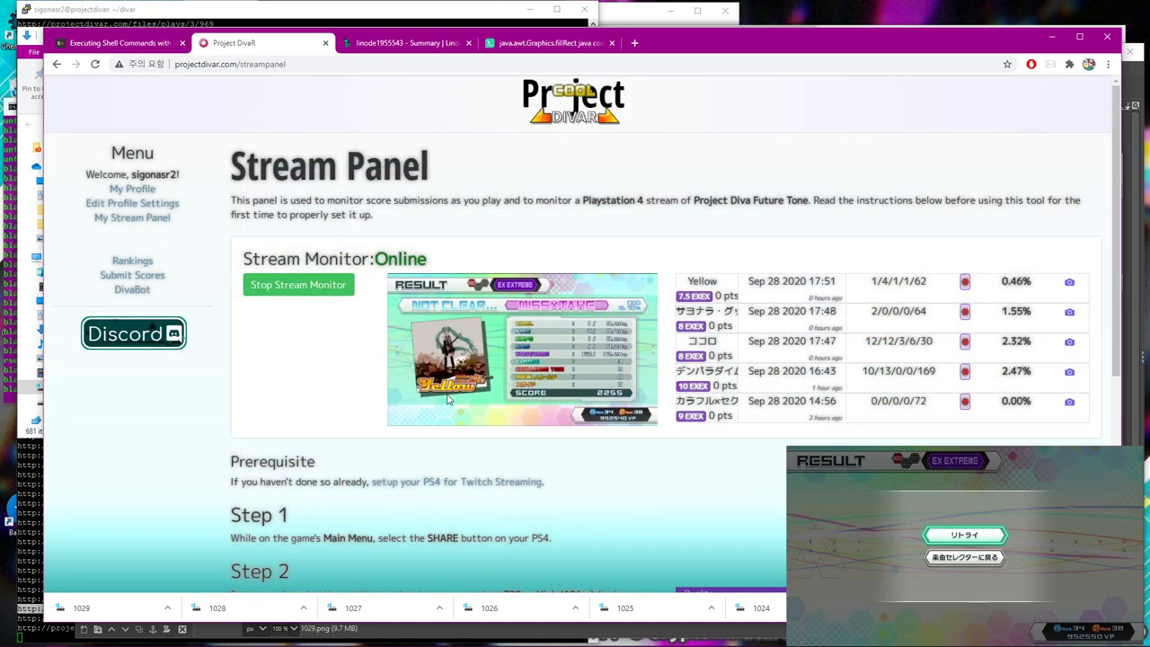
scroll(283, 409, "down", 5)
Pick Yellow from the song suggestions, expand its plays, and load more.
scroll(399, 422, "up", 5)
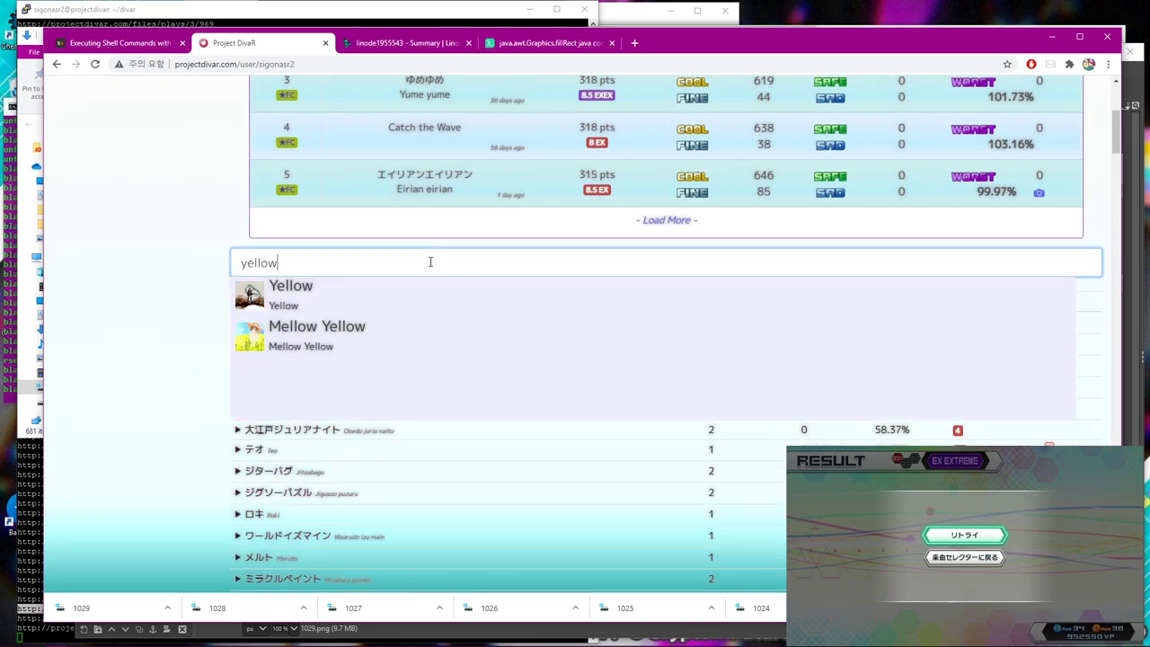
left_click(414, 296)
left_click(333, 524)
View the Sep 28 Yellow play's result screenshot, then close it.
scroll(626, 509, "down", 2)
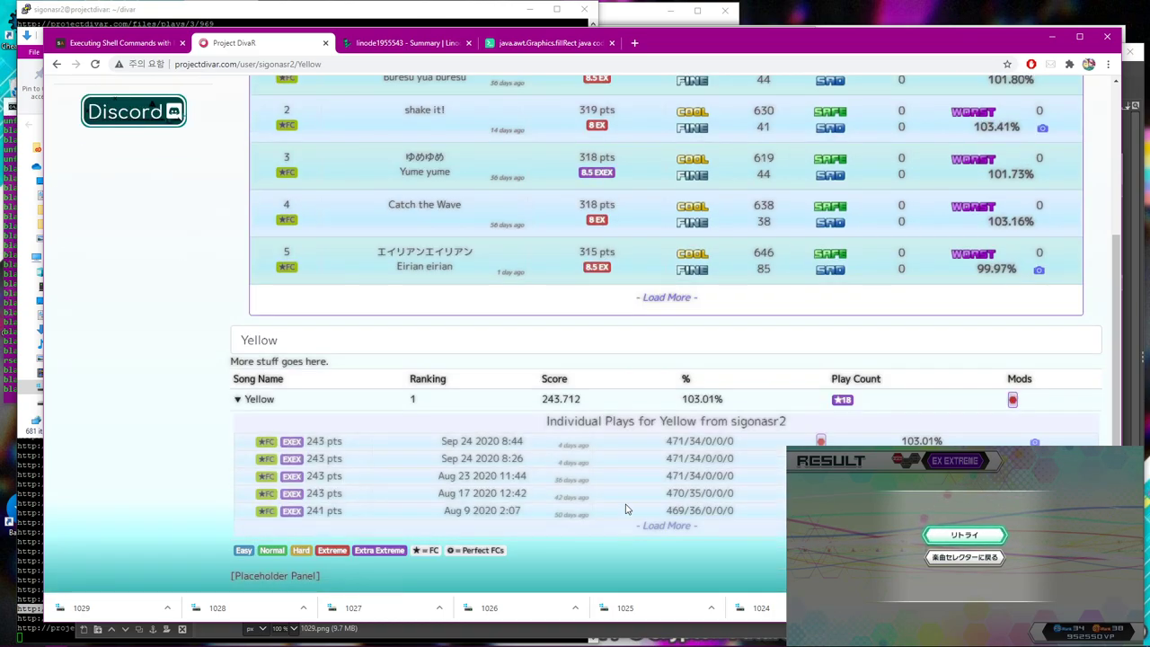
left_click(664, 526)
scroll(648, 537, "down", 3)
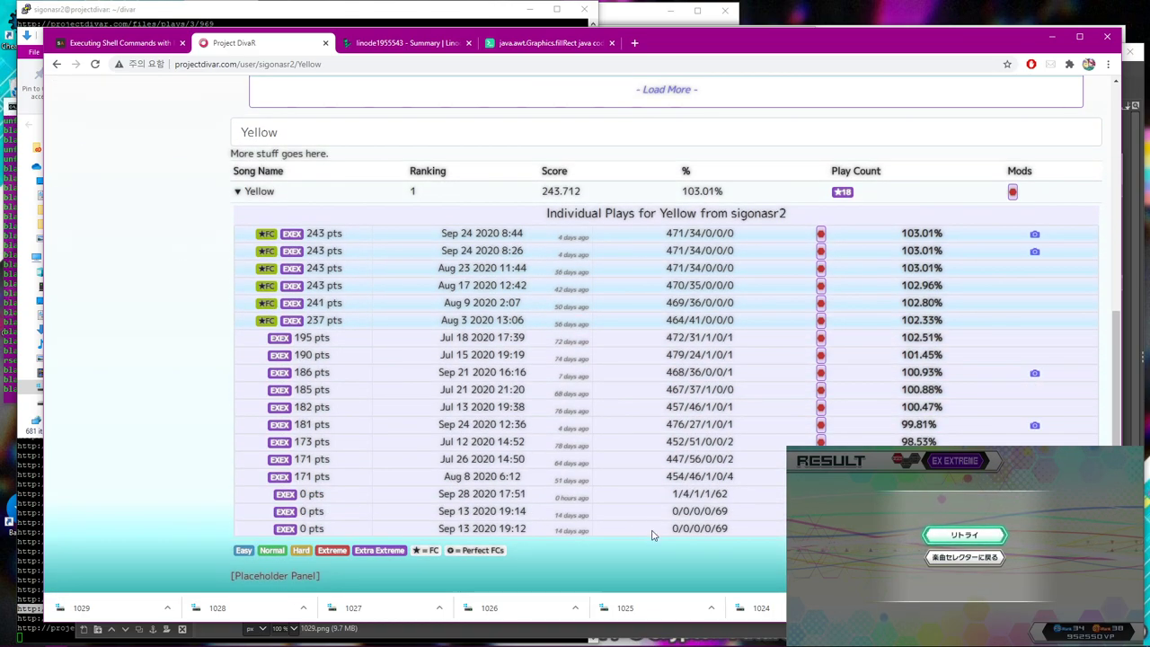
left_click(716, 497)
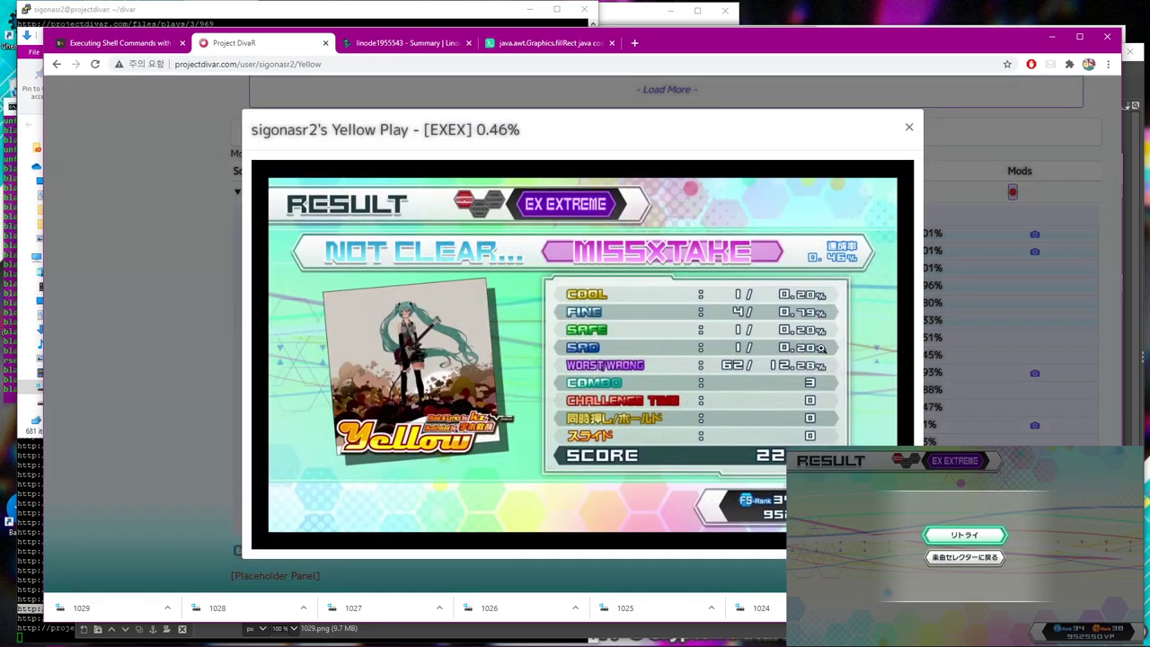
key("Escape")
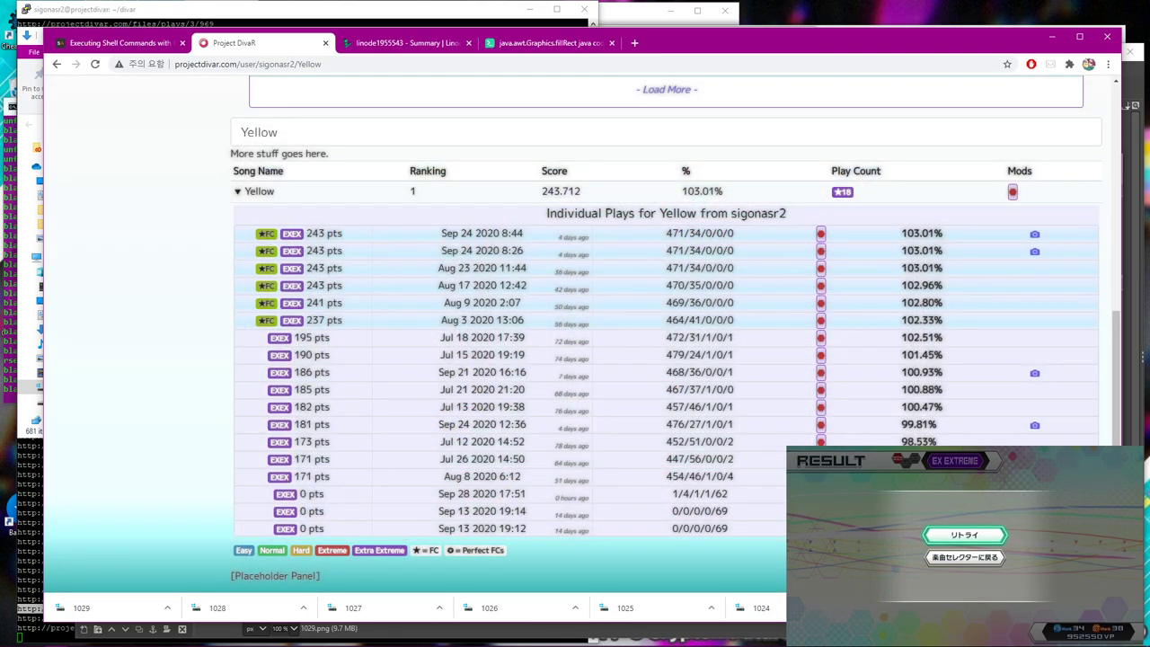
scroll(684, 431, "up", 5)
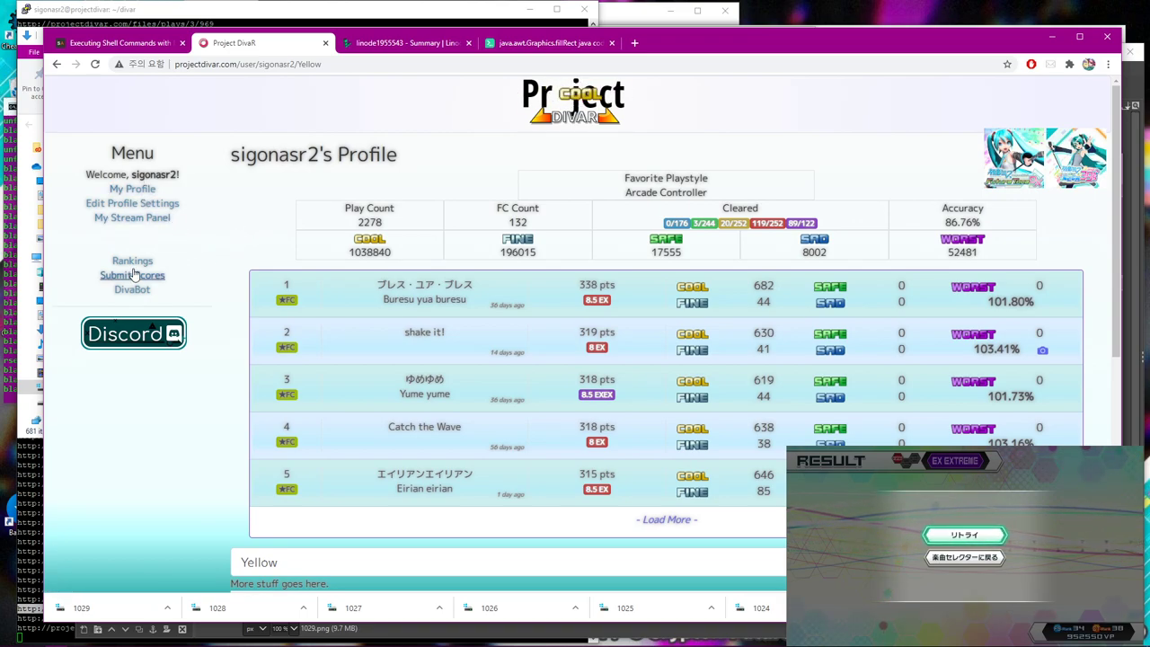
Return to My Stream Panel to check the monitor status.
left_click(133, 218)
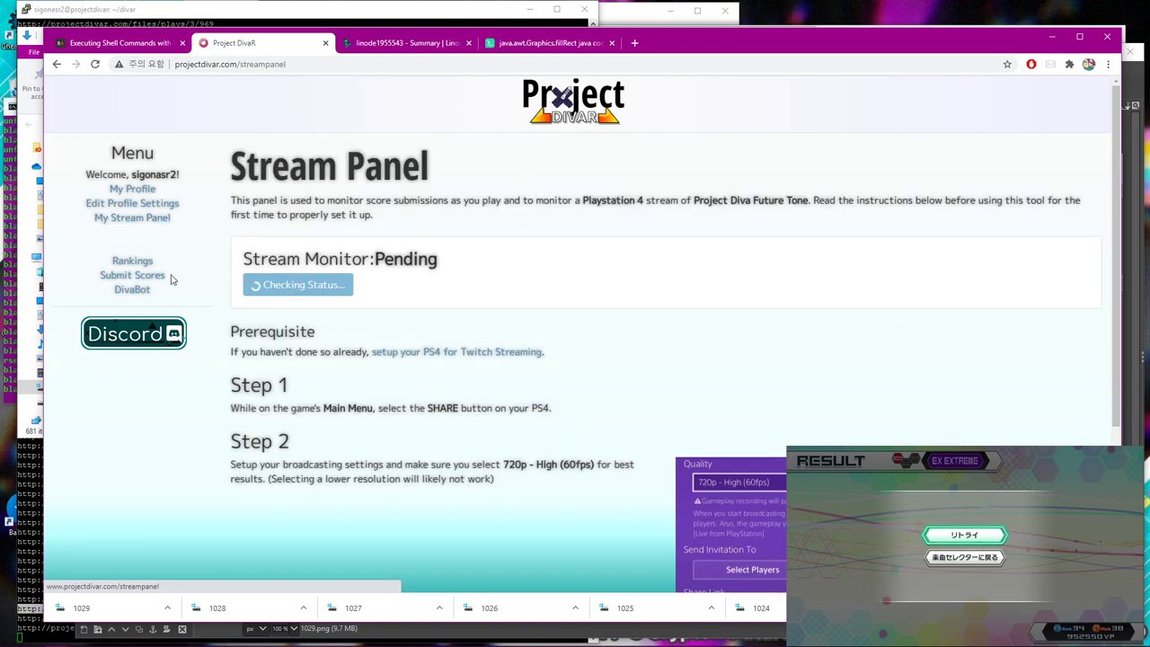